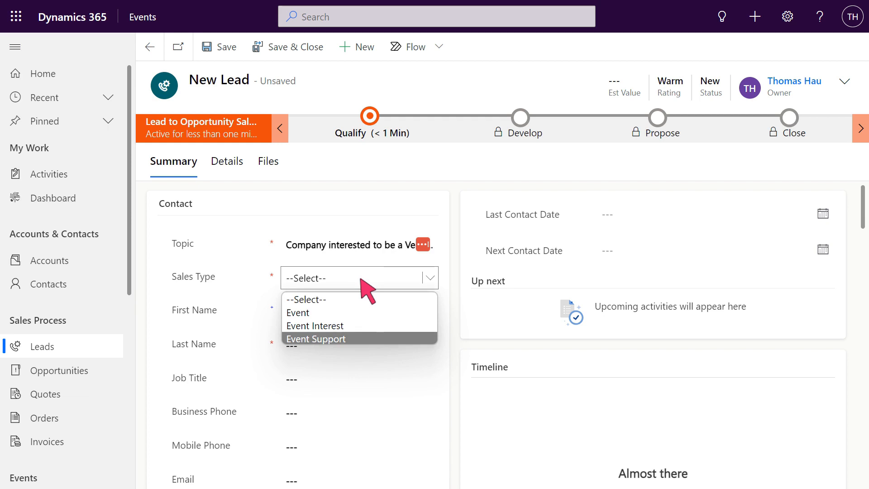
- Set the new lead's sales type to Event Support and enter the contact's first and last name
click(362, 339)
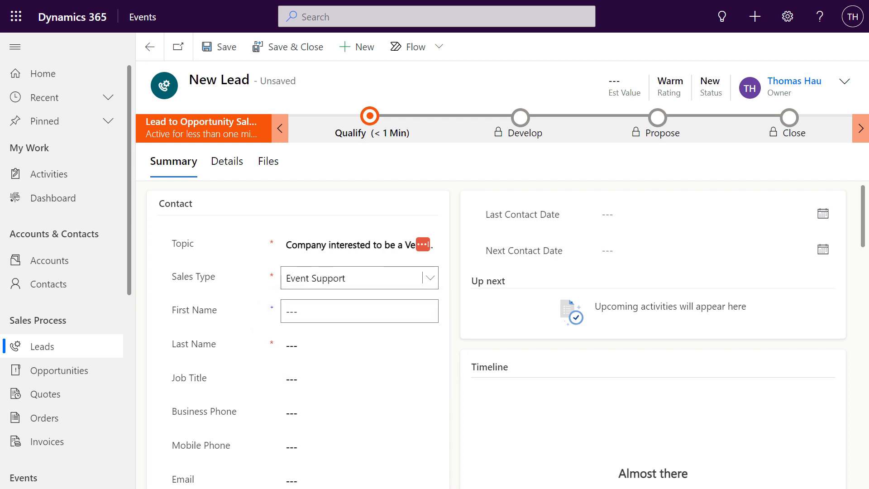
click(362, 317)
text(John)
key(Tab)
text(Smith)
- Enter Managing Director as the lead's job title and fill in the business phone number
scroll(361, 335, down, 2)
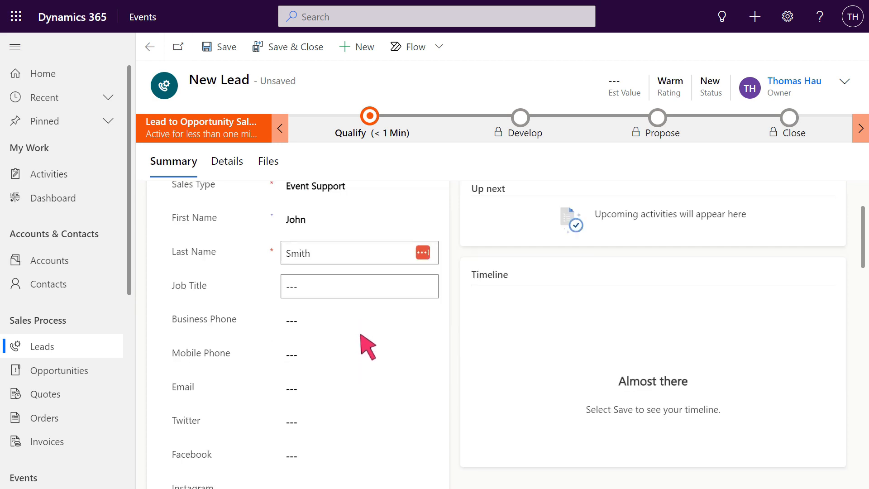
key(Tab)
text(Managing Director)
scroll(362, 290, down, 1)
key(Tab)
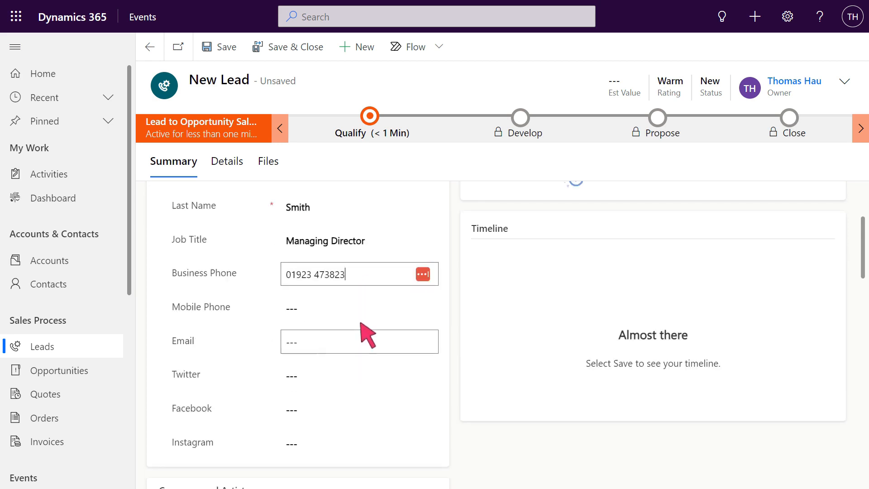
- In the Company and Artist section, set the contact type to Event Support and the company to Microsoft
scroll(360, 323, down, 4)
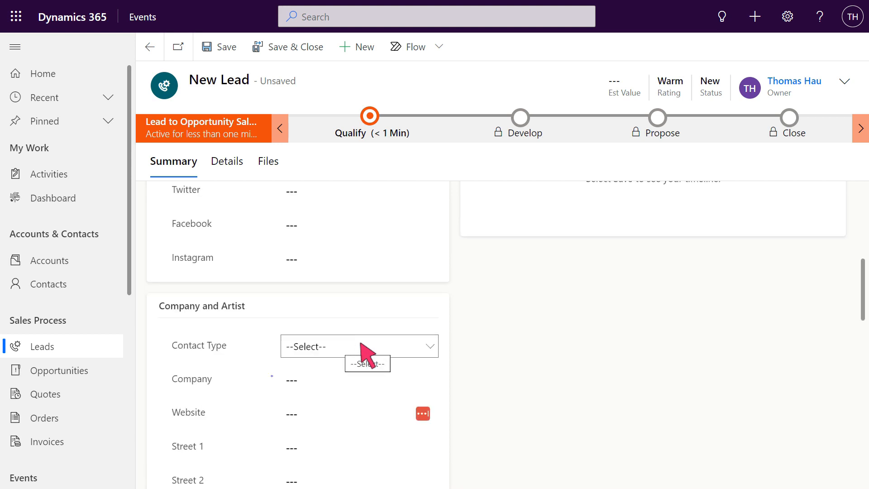
click(361, 347)
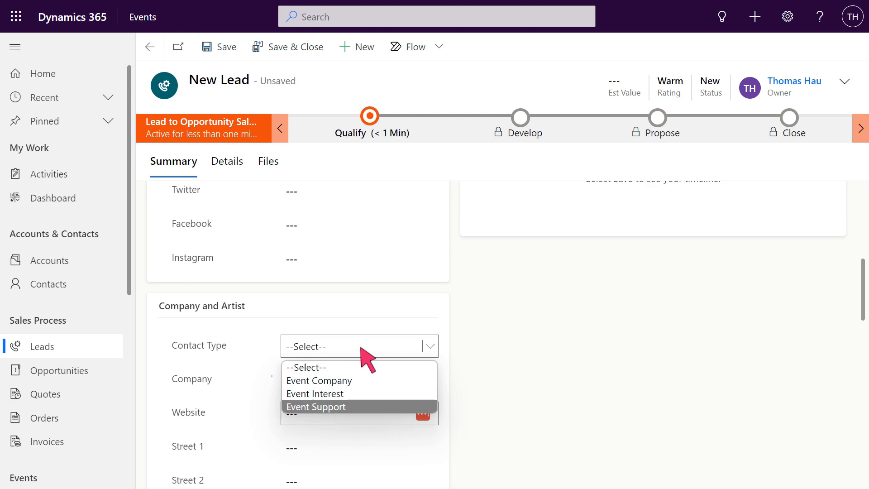
click(362, 407)
scroll(361, 388, down, 2)
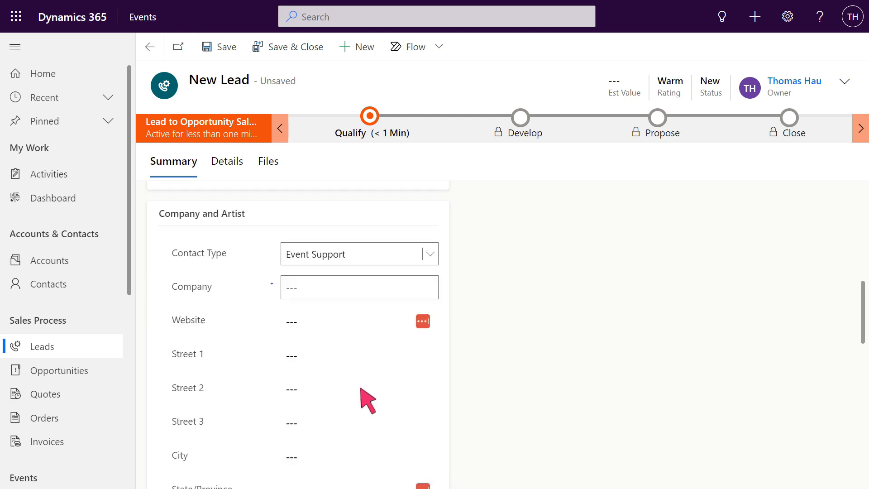
click(361, 289)
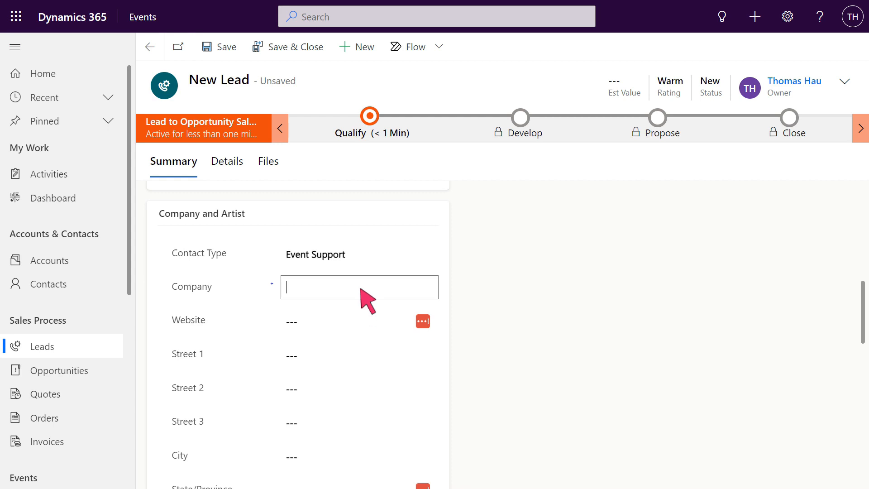
text(Microsoft)
- Fill in the company address with "Street 1" for the first street line and "City" for the city
scroll(360, 289, down, 1)
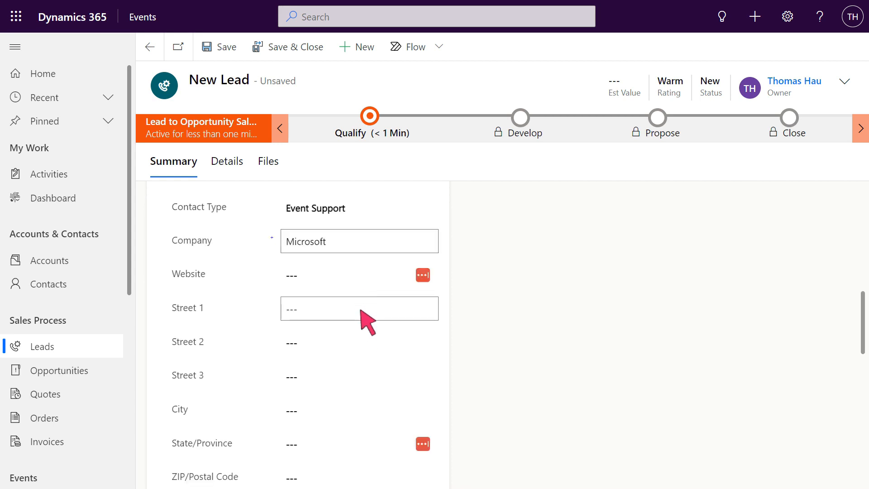
click(361, 310)
text(Street 1)
scroll(361, 312, down, 2)
click(361, 316)
text(City)
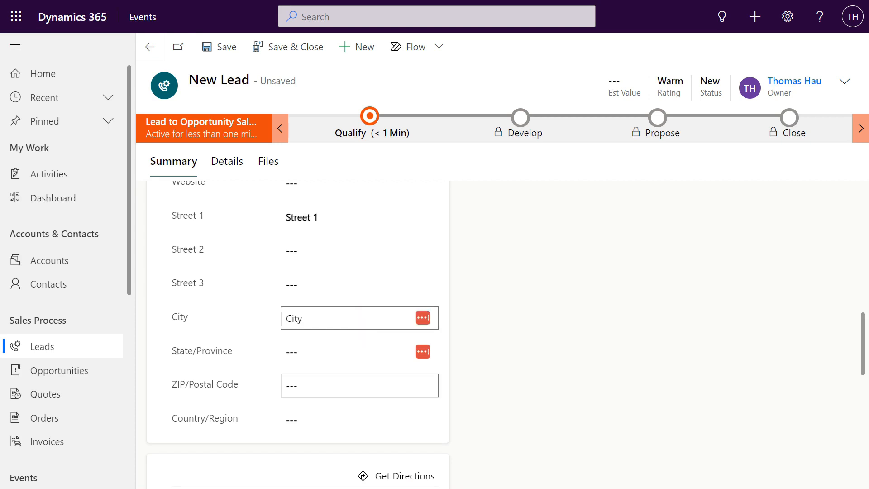
- Set the lead's account type to Venue, leave the account price empty and save the lead
scroll(363, 383, down, 5)
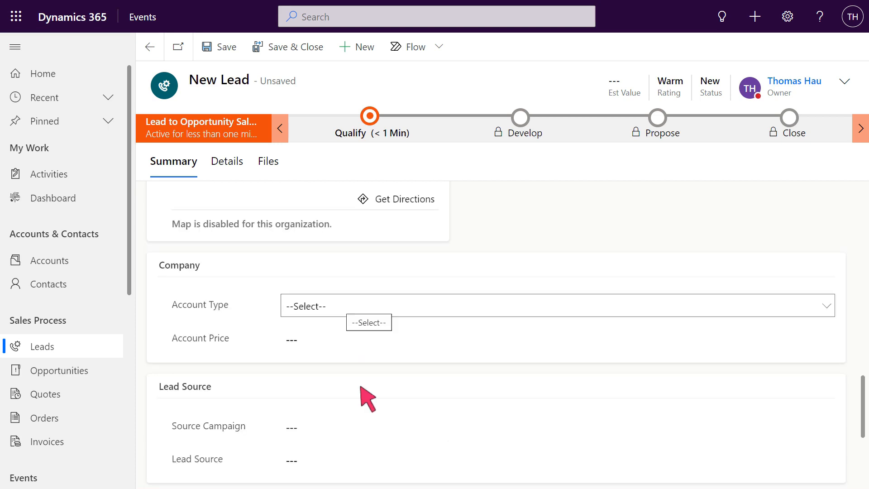
click(559, 307)
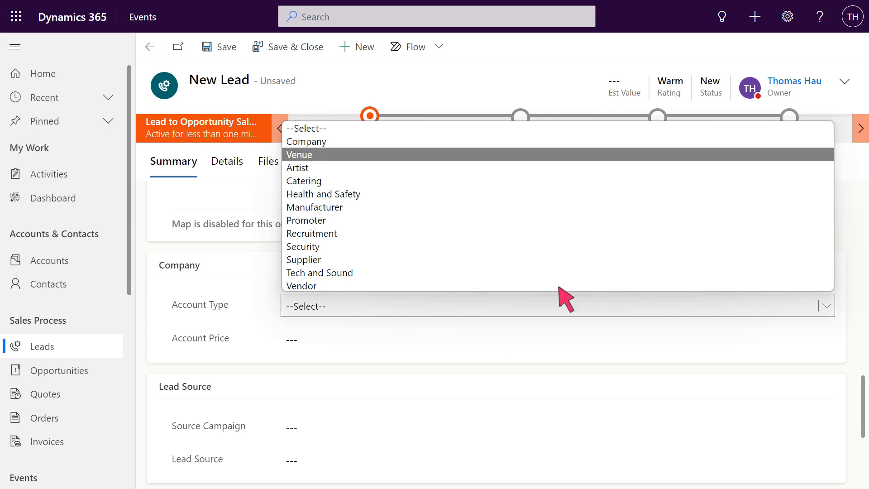
key(Return)
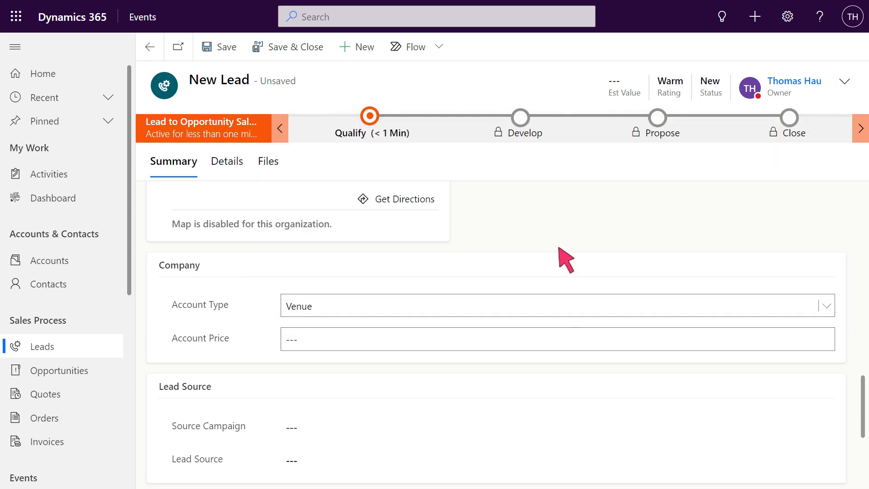
click(560, 341)
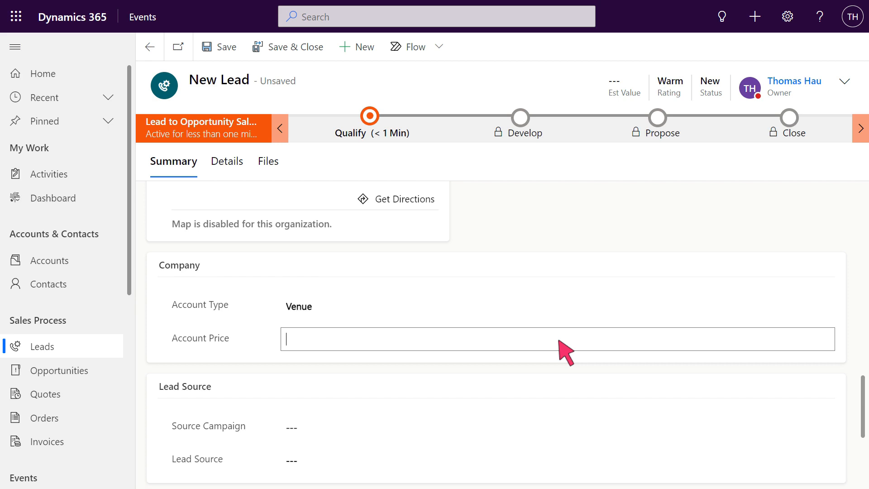
key(ctrl+s)
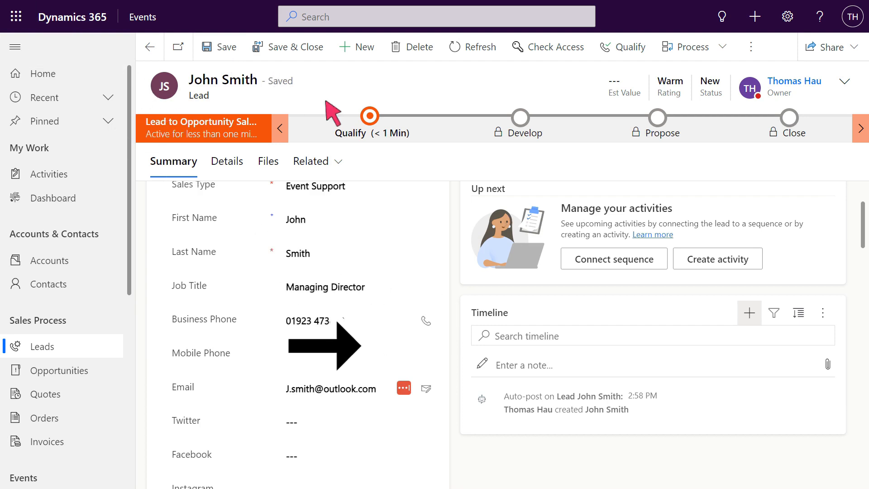
- Add a phone call activity to the lead's timeline with a subject about speaking with the contact about Venue
click(750, 313)
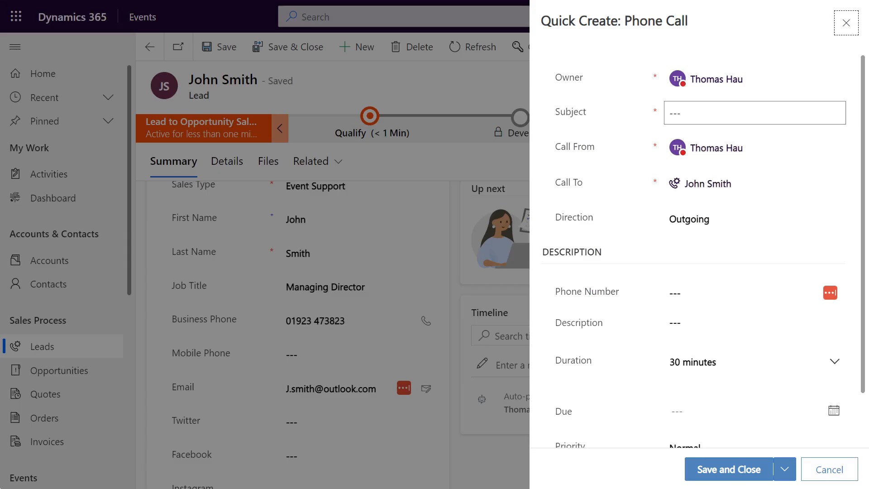
click(703, 119)
click(749, 115)
text(Spoke with John about Venue)
key(Tab)
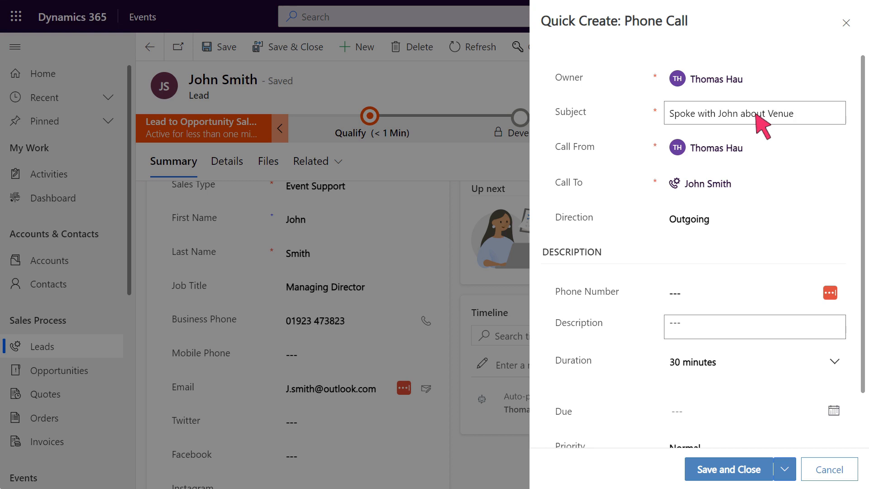
- Enter "Spoke about Venue" as the phone call's description, then save and close the activity
click(759, 330)
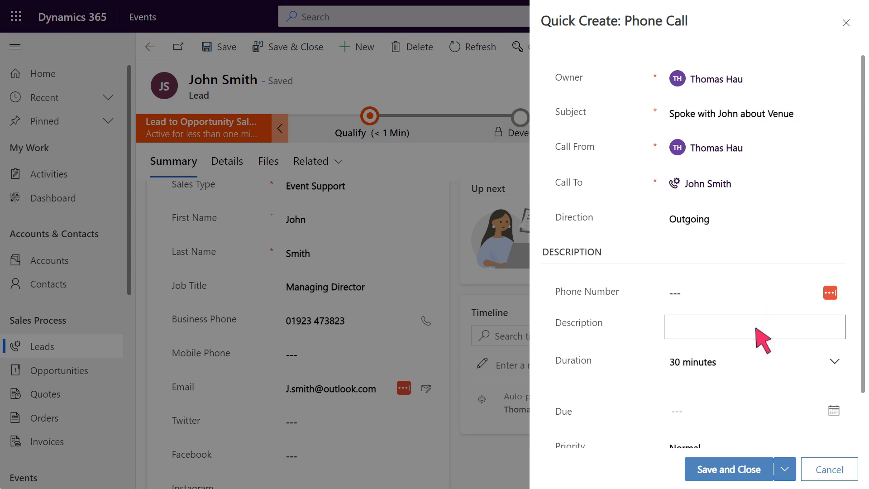
text(Spoke about Venue)
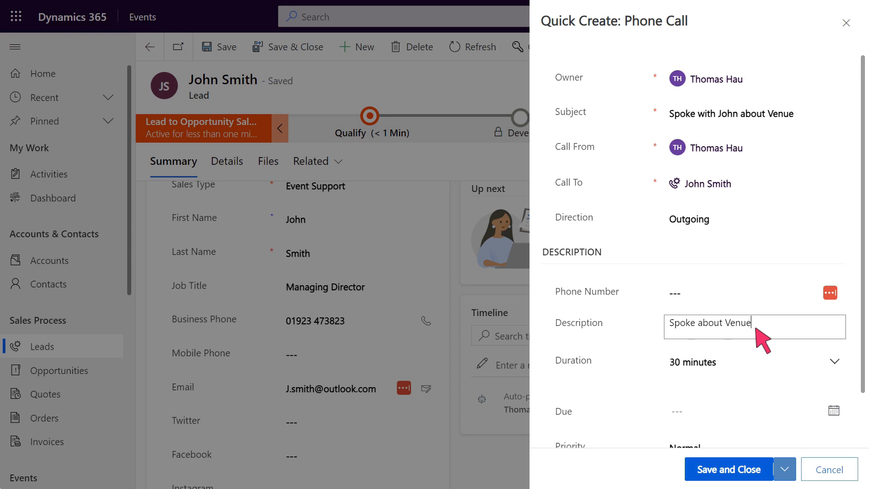
click(731, 471)
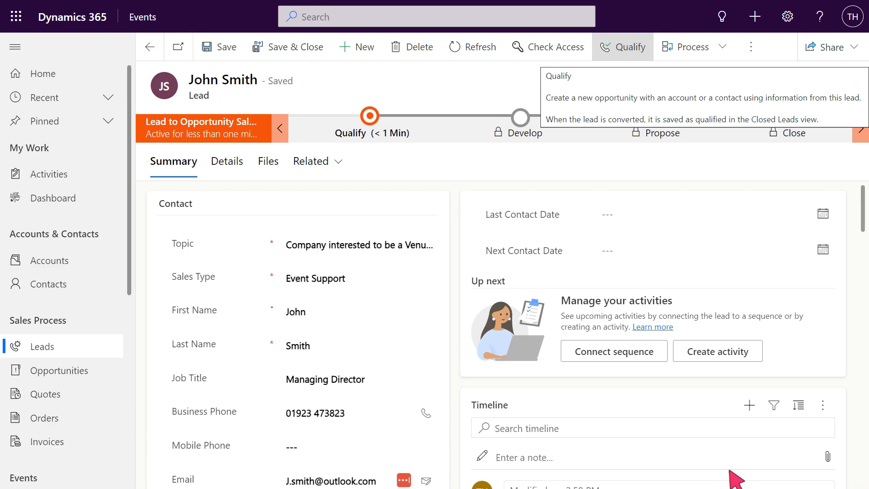
- Qualify the lead into an opportunity and create a new quote from that opportunity
click(625, 47)
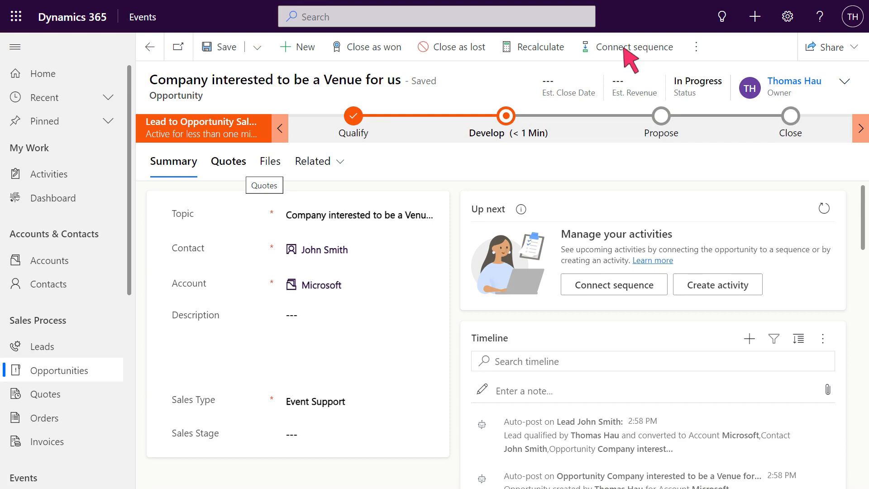
click(230, 169)
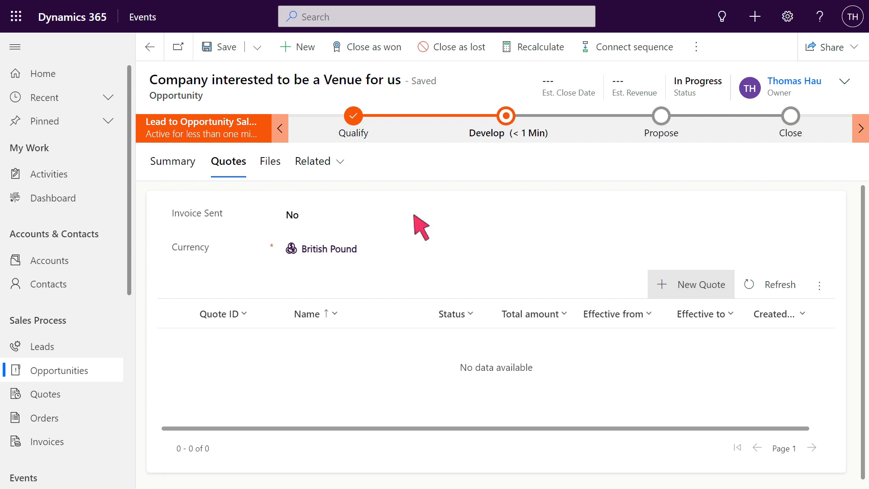
click(661, 283)
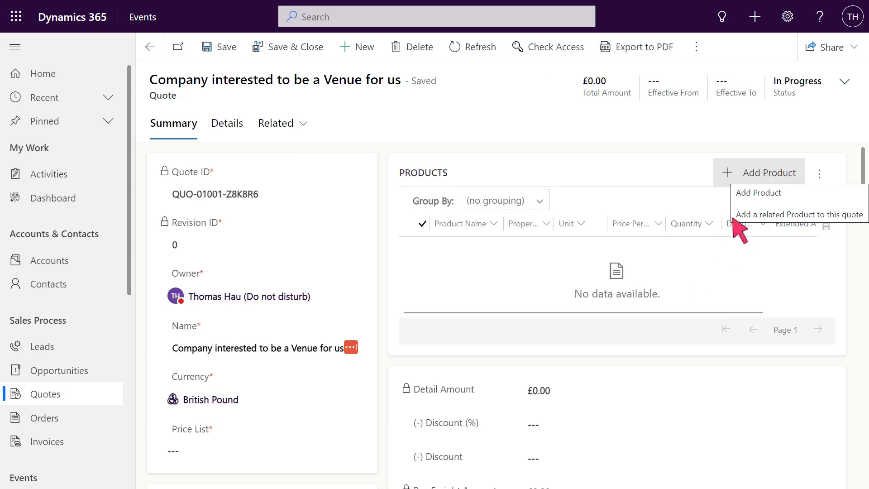
- Add a write-in product named "Event Price" to the quote with a price per unit of 1000 and save it
click(756, 179)
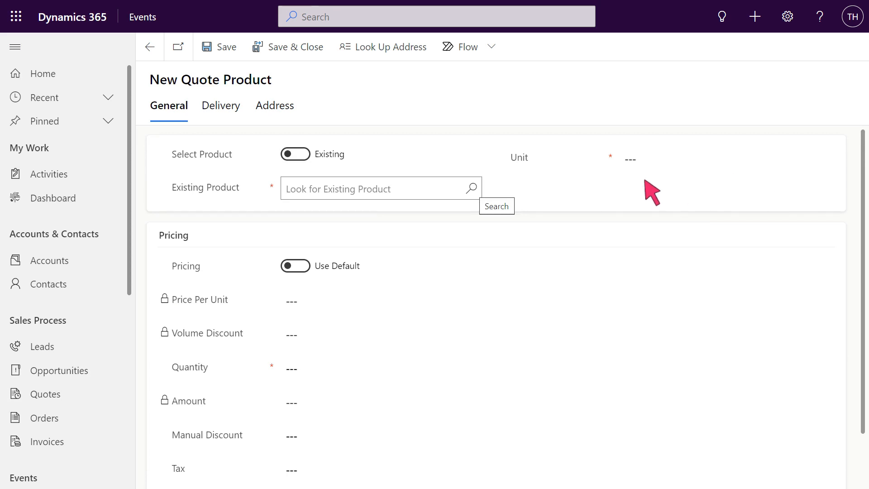
click(471, 188)
click(337, 156)
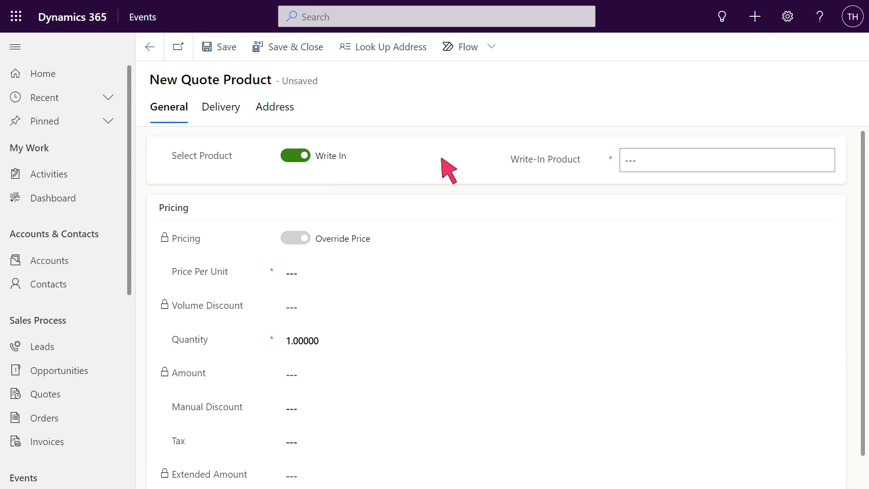
click(729, 162)
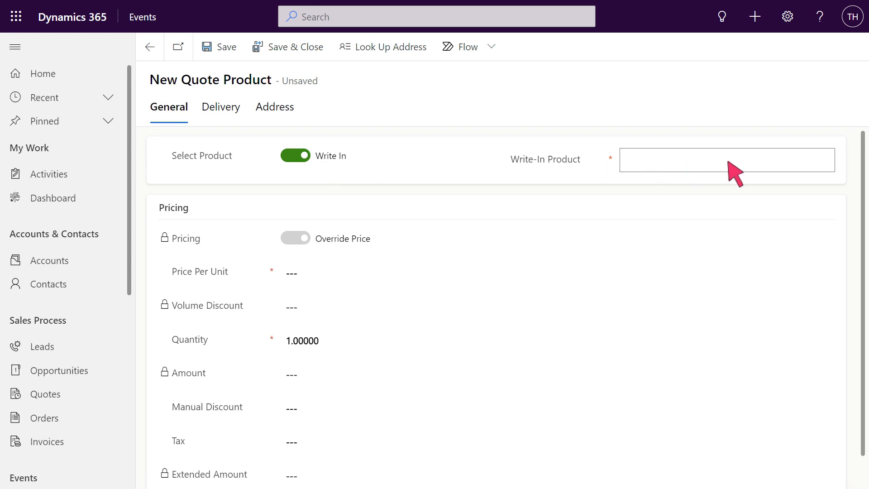
text(Event Price)
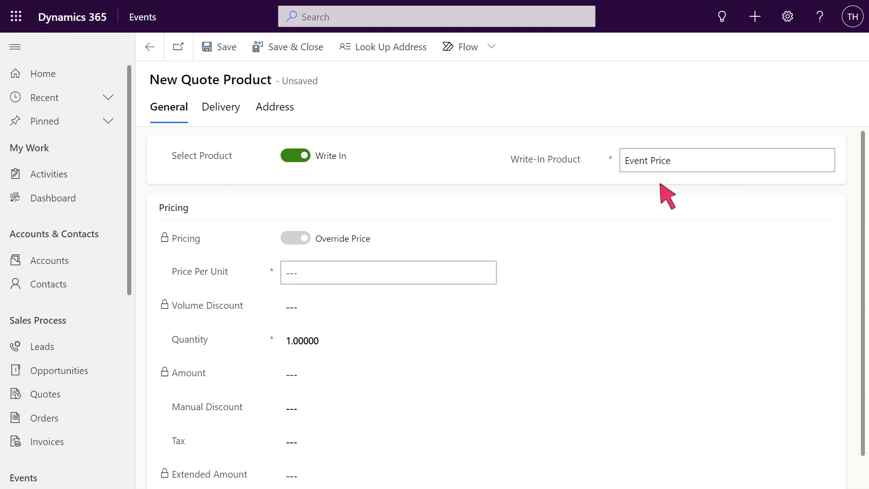
click(428, 267)
text(1000)
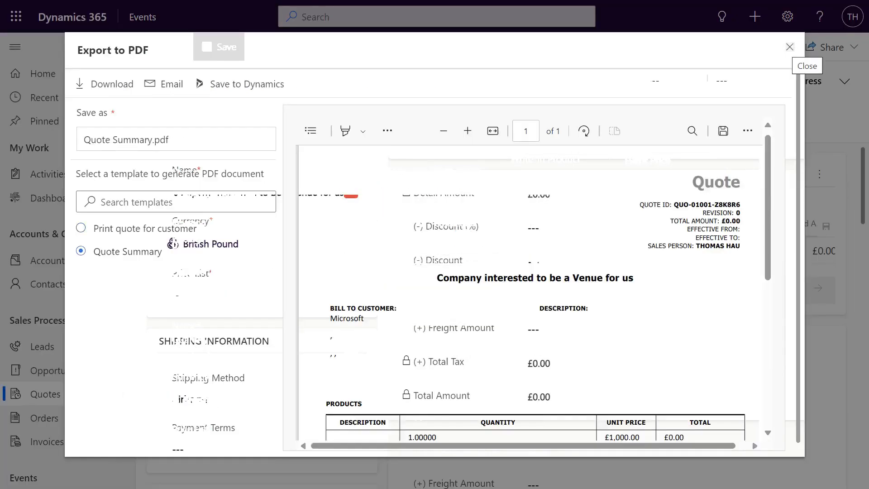
click(788, 45)
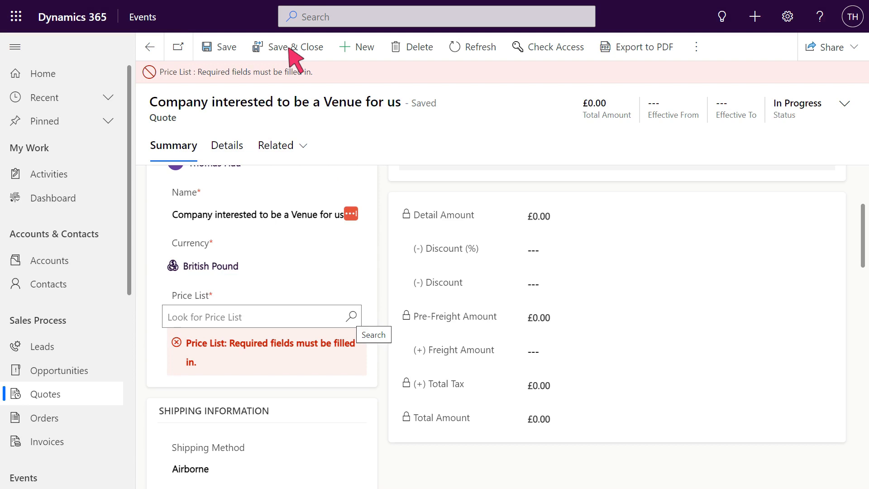
- Set the quote's price list to Default Price List and save the quote
click(352, 317)
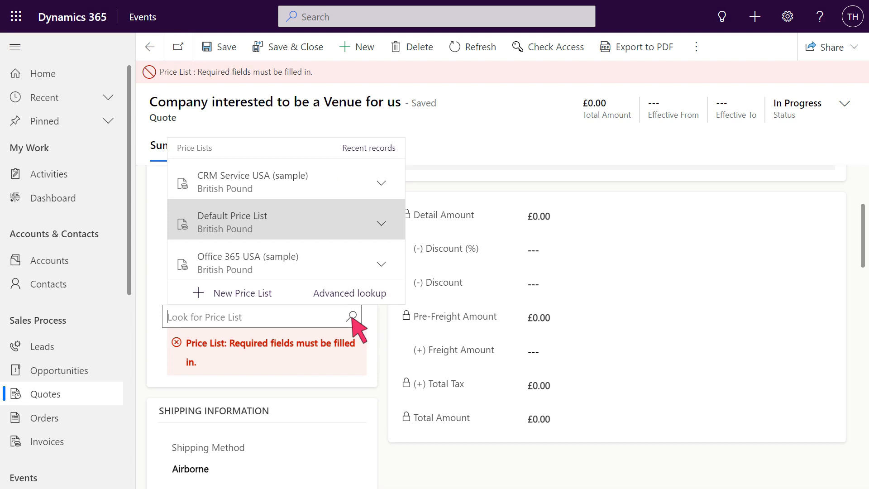
click(287, 220)
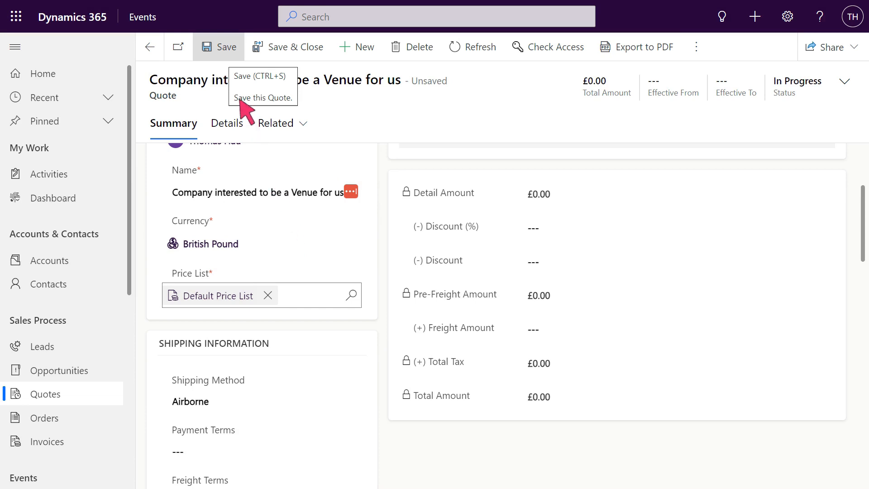
click(222, 48)
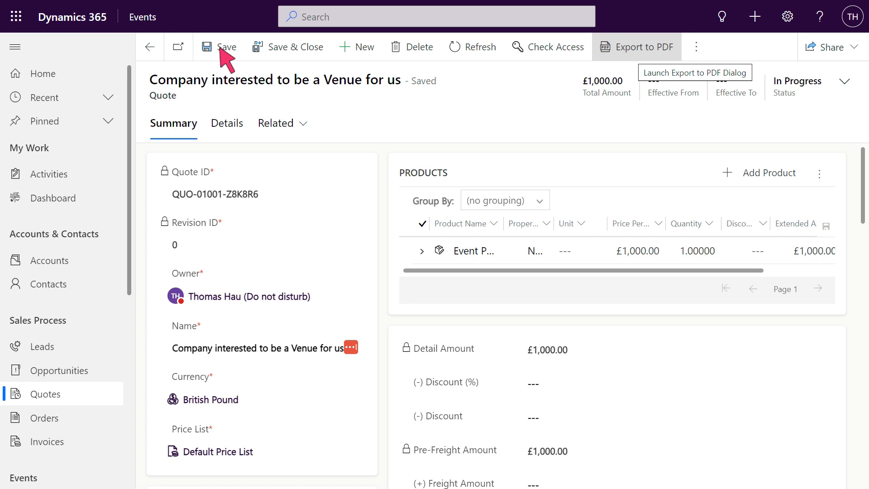
- Export the quote to PDF with the "Print quote for customer" template, attach it to an email and maximize the draft
click(639, 49)
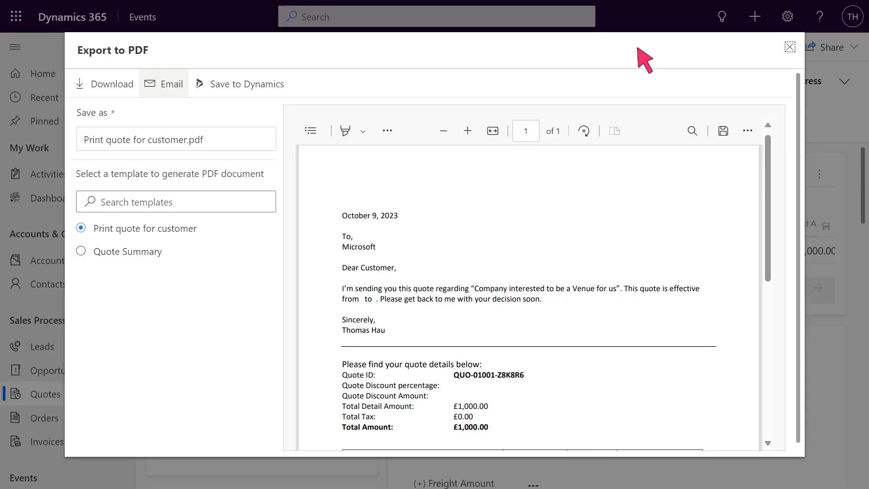
click(168, 89)
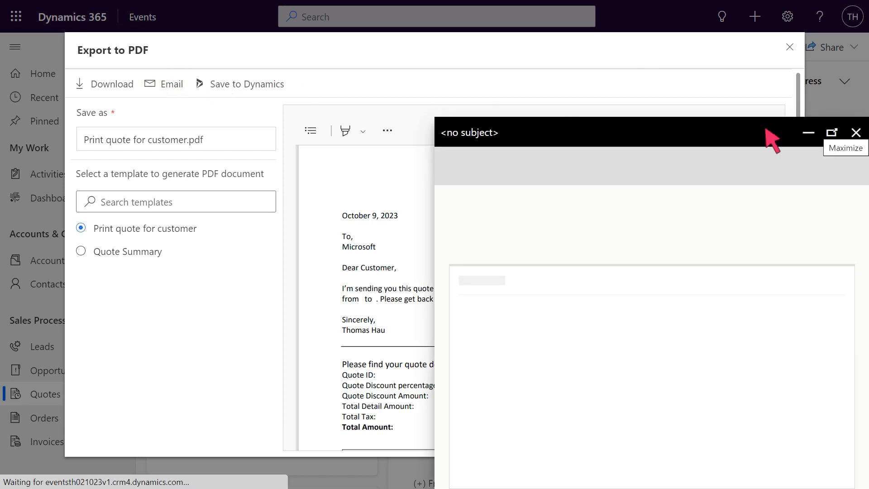
click(832, 133)
- Write "Hi," and "Please see attached quote." as the email's message, then save and close the draft
click(299, 351)
text(Hi,)
key(Return)
key(Return)
text(Plea)
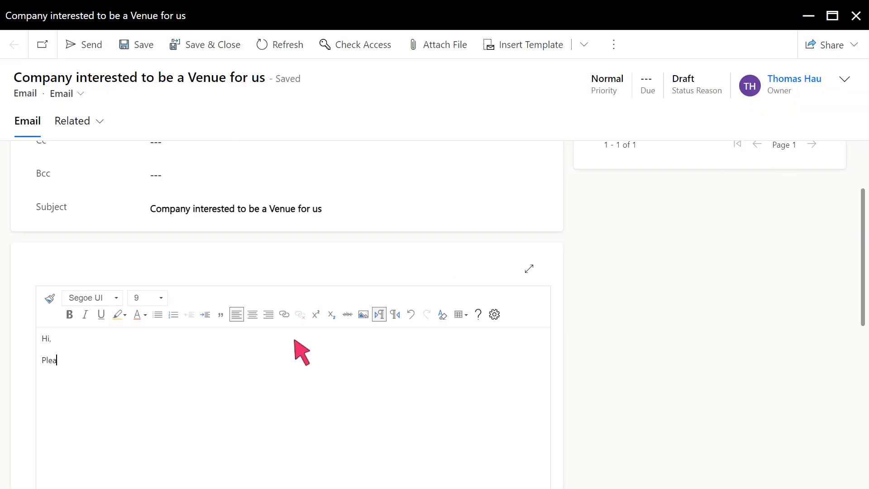
text(se see attached quote.)
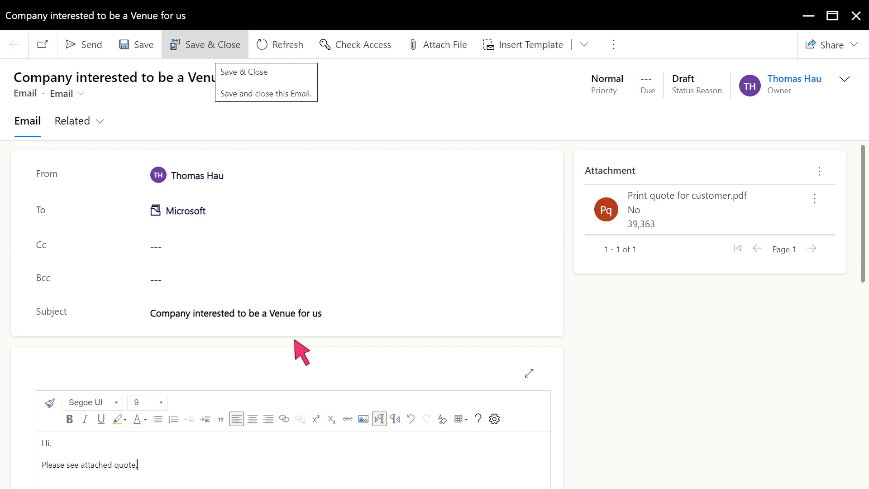
click(212, 45)
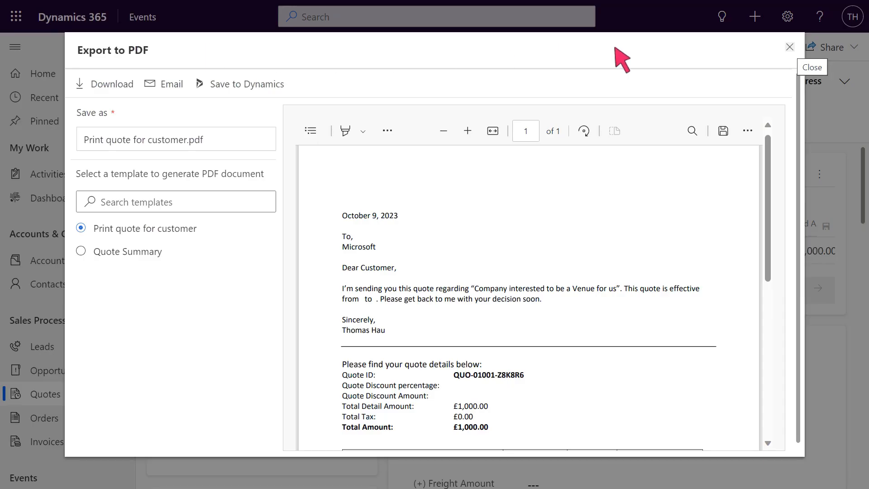
- Close the PDF export and check the quote's timeline in its details for the email with the attached PDF
click(790, 47)
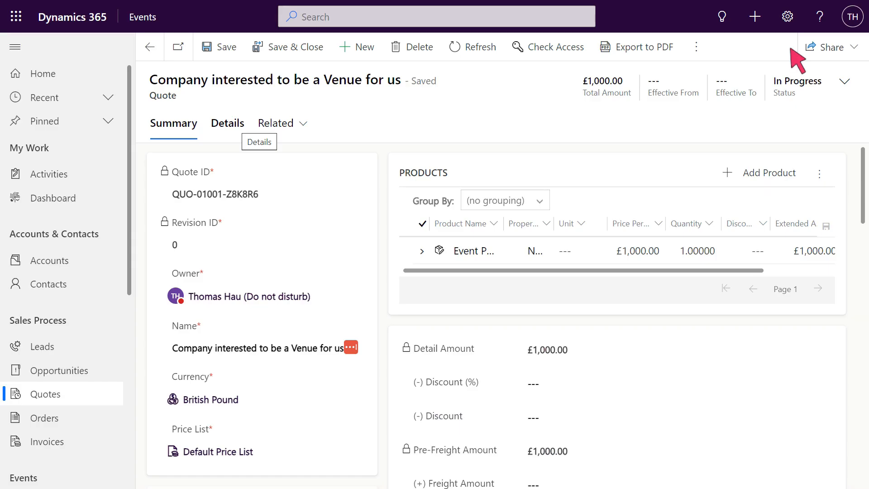
click(228, 129)
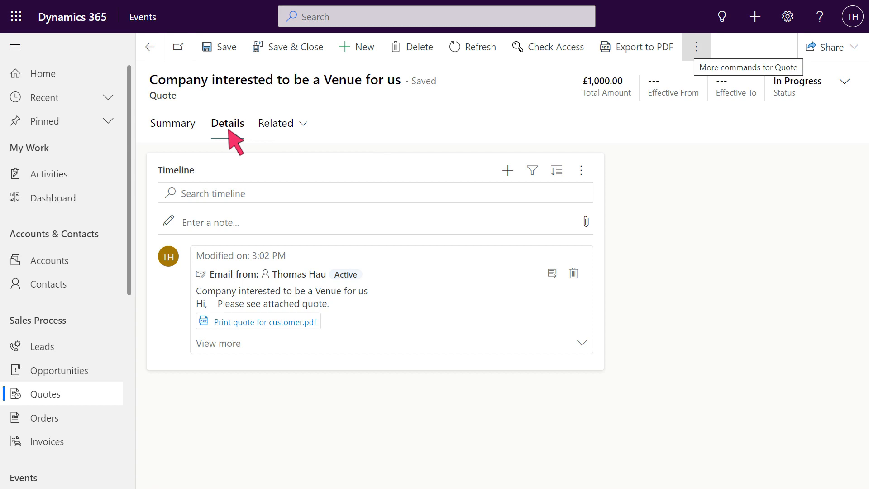
- Activate the quote and create an order based on it
click(697, 48)
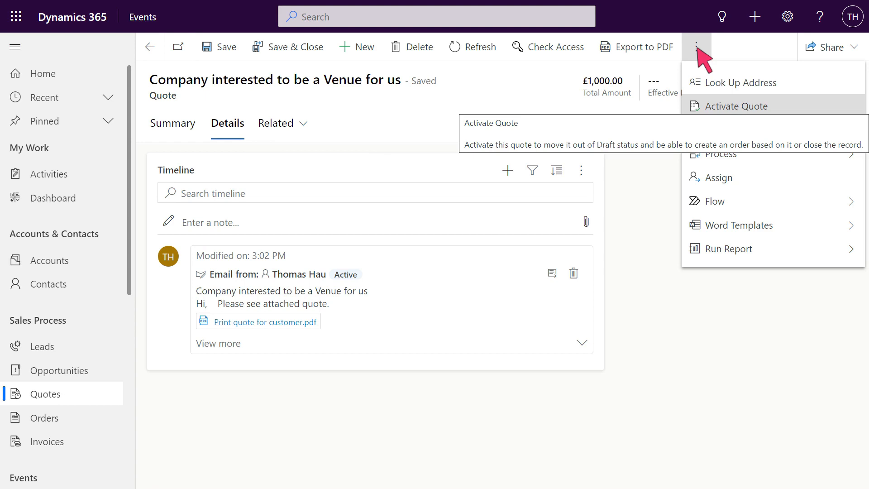
click(773, 108)
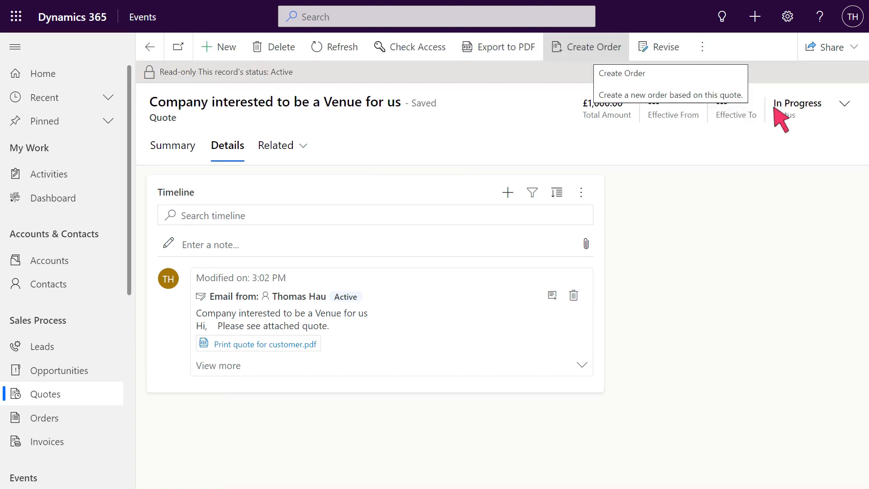
click(588, 49)
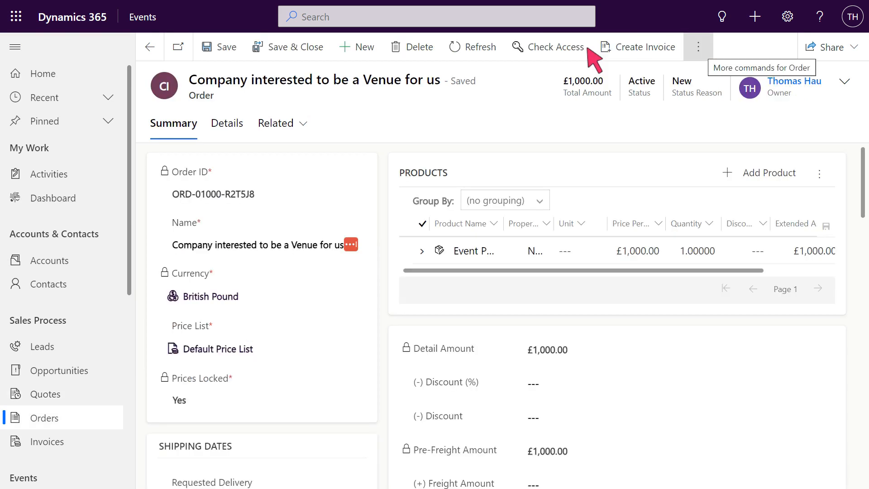
- Fulfill the order with status reason Complete and fulfilled date 10/9/2023, and create an invoice from it
click(699, 47)
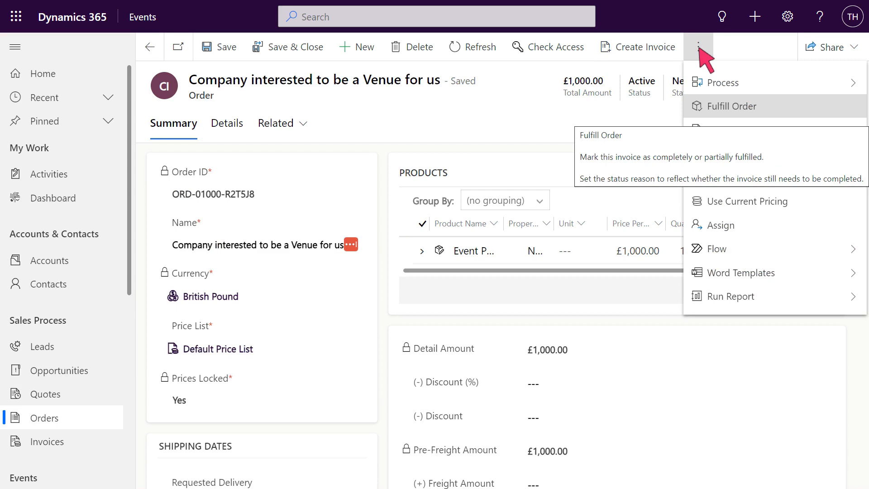
click(772, 106)
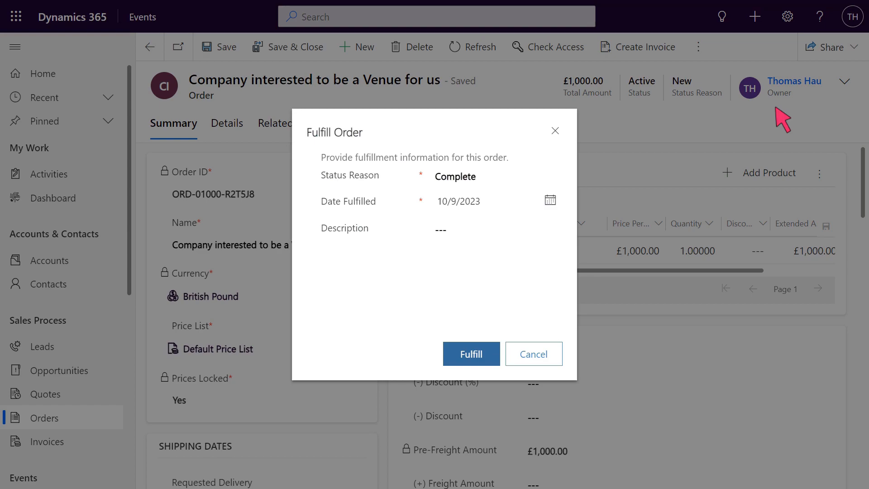
click(472, 356)
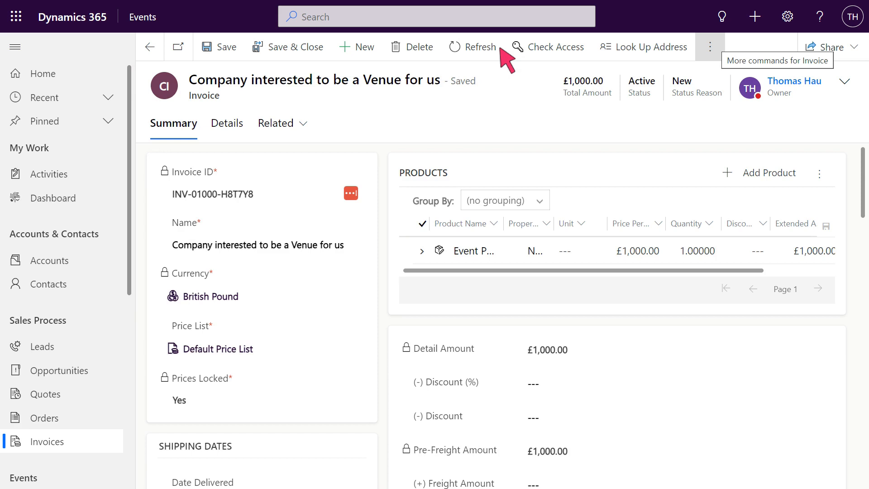
- Mark the invoice as paid with the status reason Invoice Paid
click(710, 46)
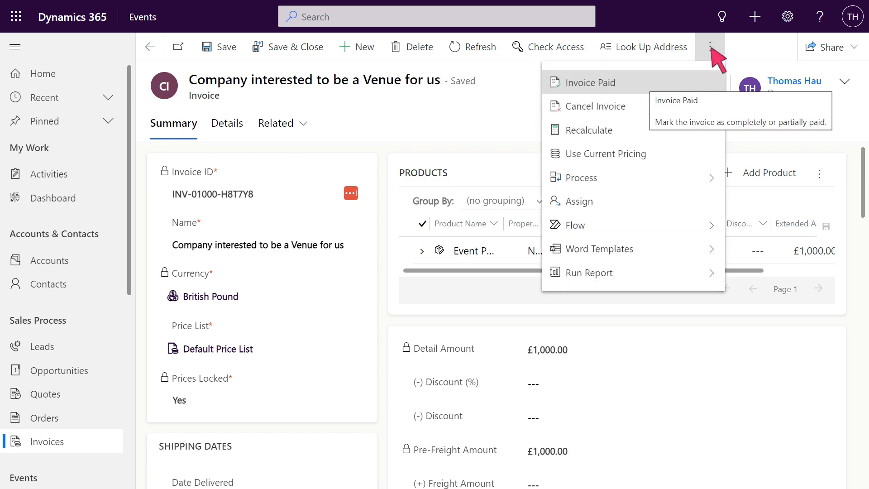
click(639, 86)
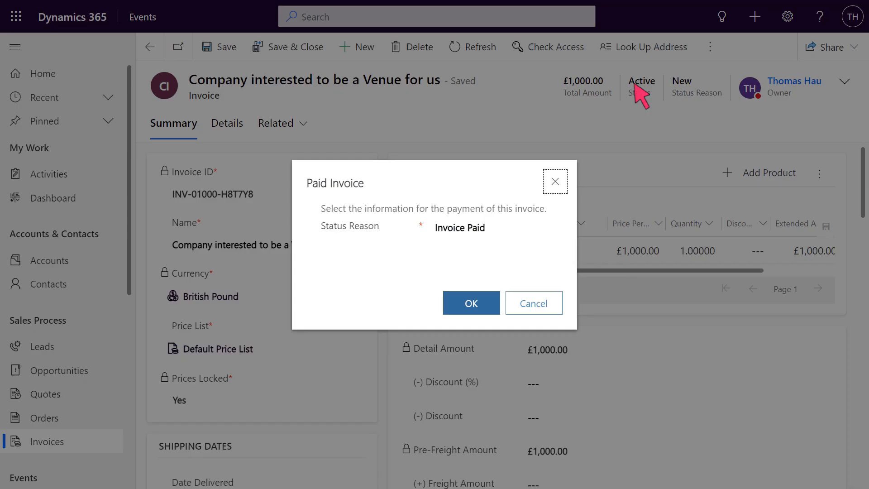